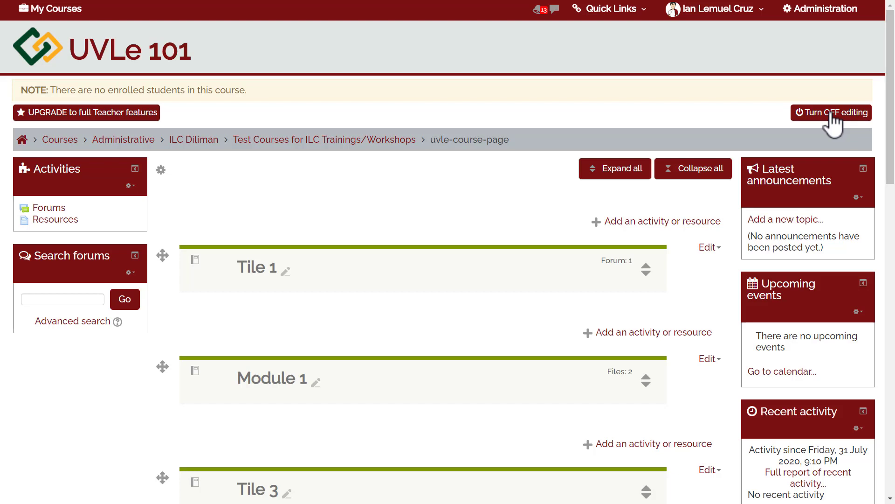
Expand all course sections and look over the contents of Module 1
left_click(622, 187)
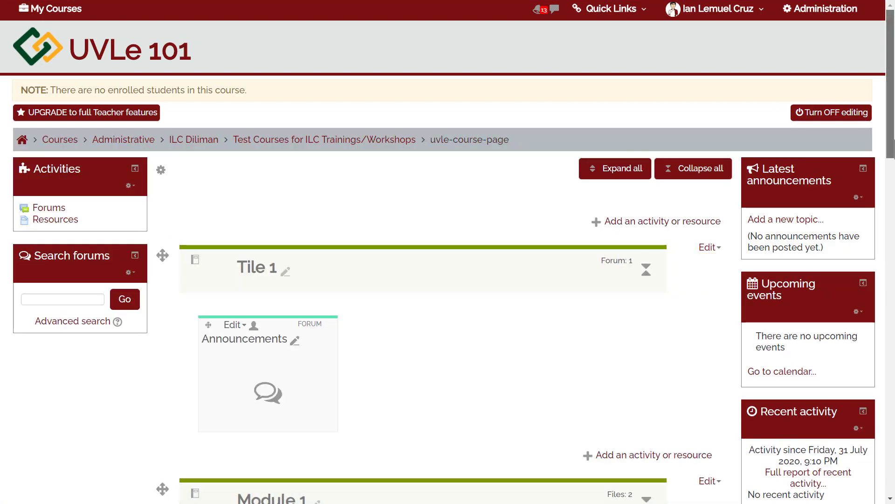
scroll(448, 261, "down", 4)
scroll(448, 261, "down", 3)
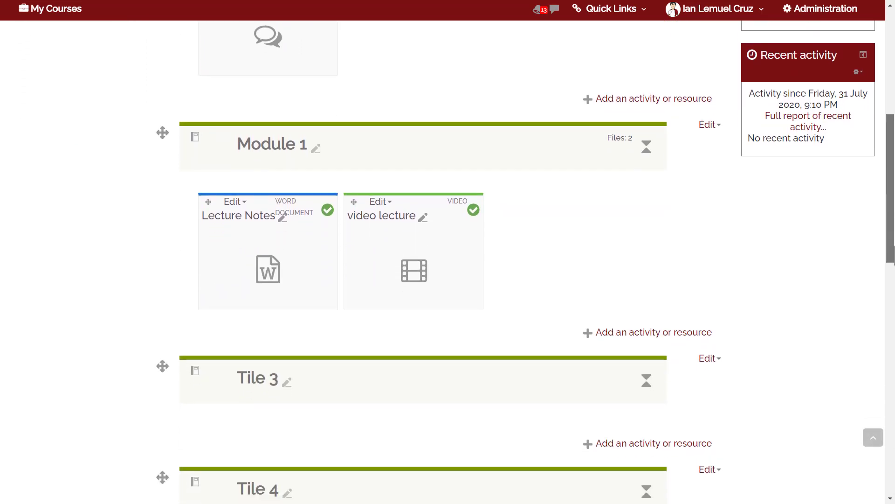
scroll(448, 261, "up", 7)
scroll(448, 261, "down", 6)
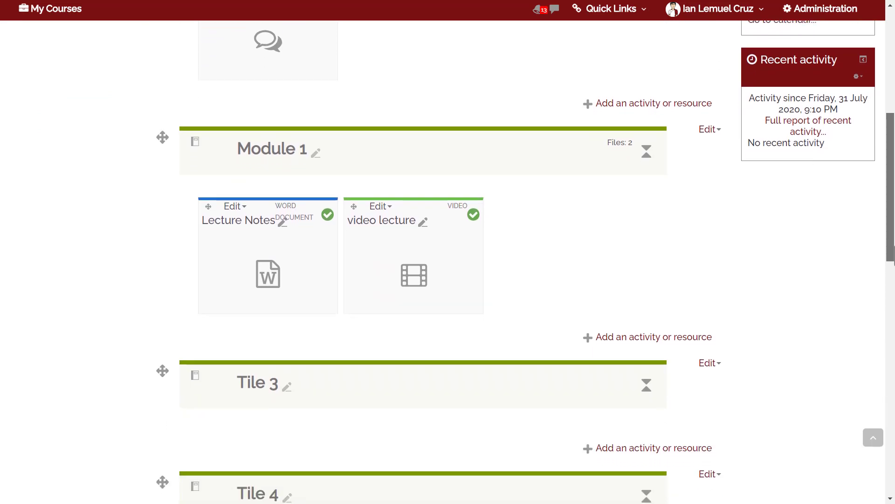
scroll(447, 261, "up", 1)
left_click_drag(894, 232, 894, 235)
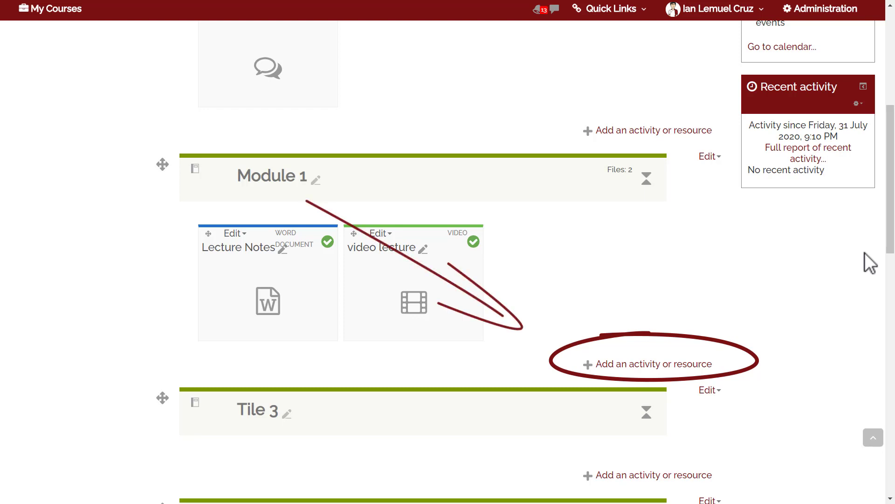
Add a new URL resource to Module 1 and name it "Youtube Video about UVLe"
left_click(615, 364)
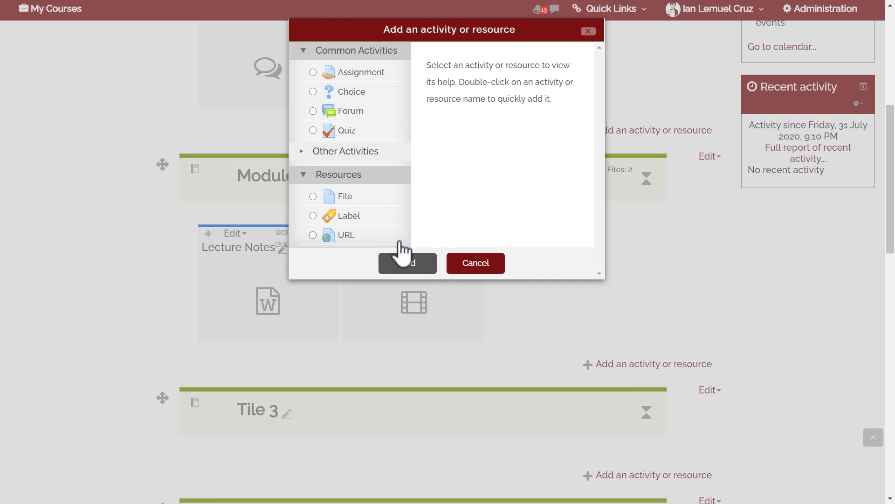
left_click(313, 235)
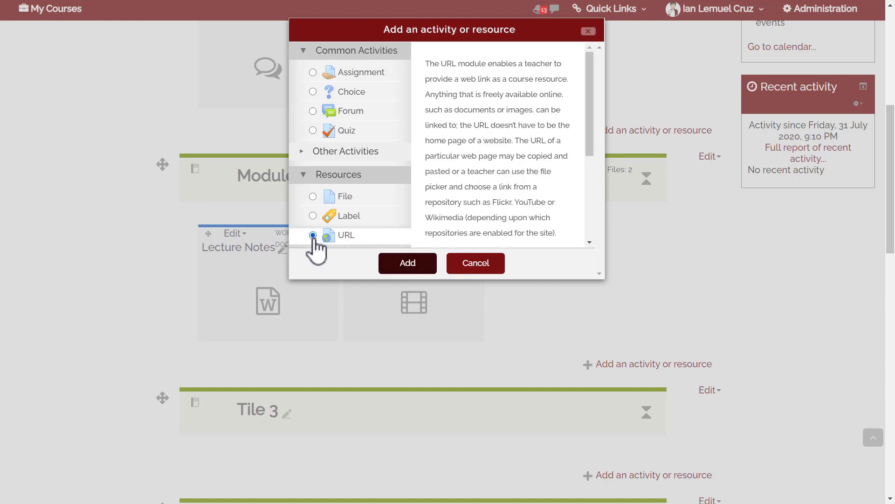
left_click(413, 275)
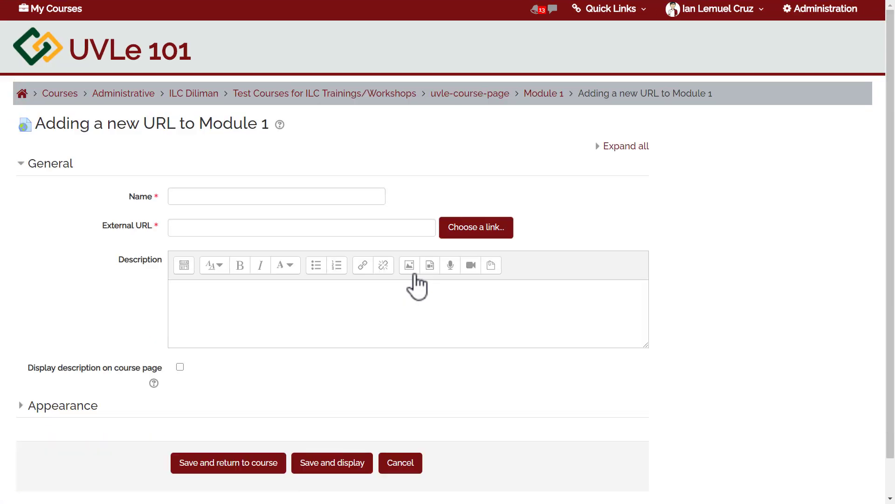
left_click(332, 198)
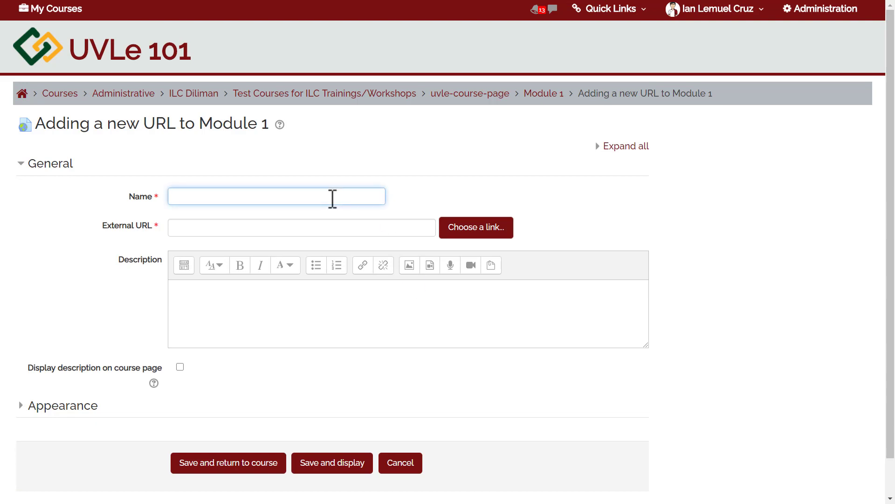
type("Youtube Video about UVLe")
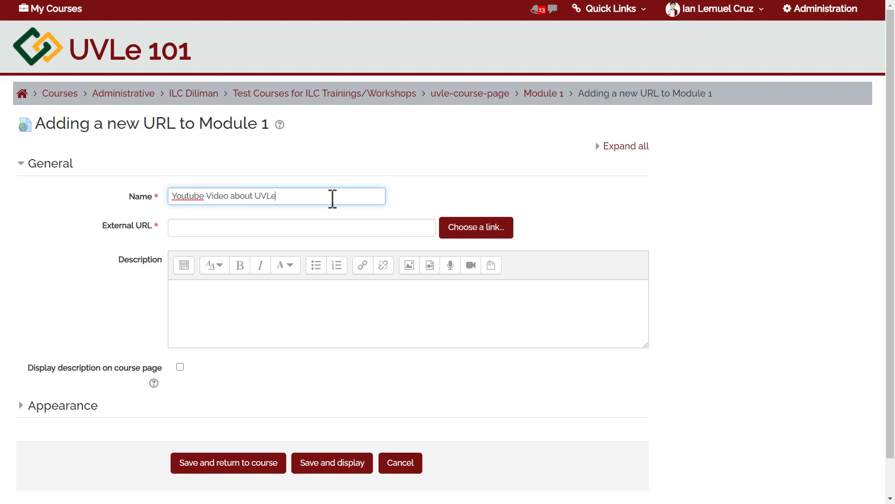
Copy the web address of the YouTube video "03 How to access UVLê?" and enter it as the resource's External URL
left_click(322, 228)
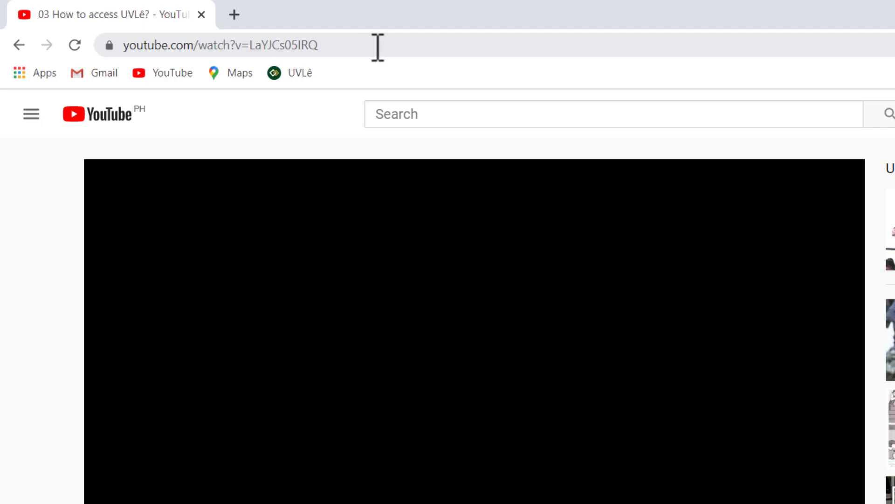
left_click_drag(378, 45, 125, 29)
key("ctrl+c")
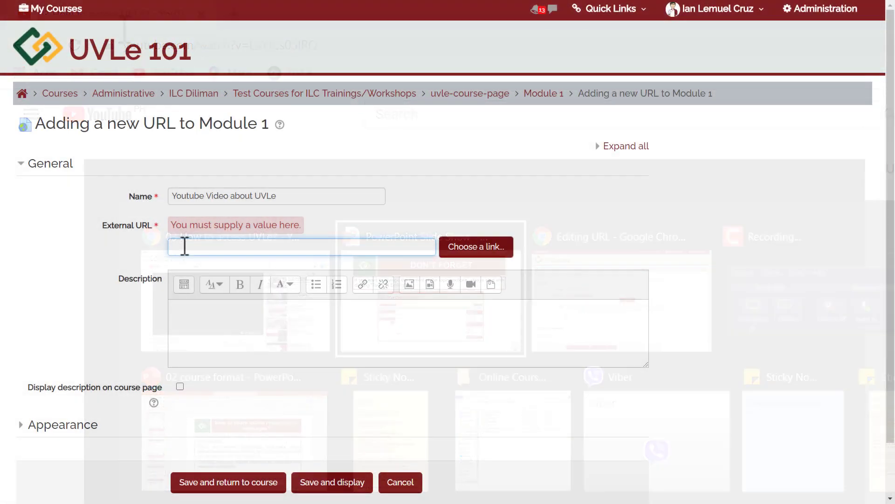
left_click(184, 245)
key("ctrl+v")
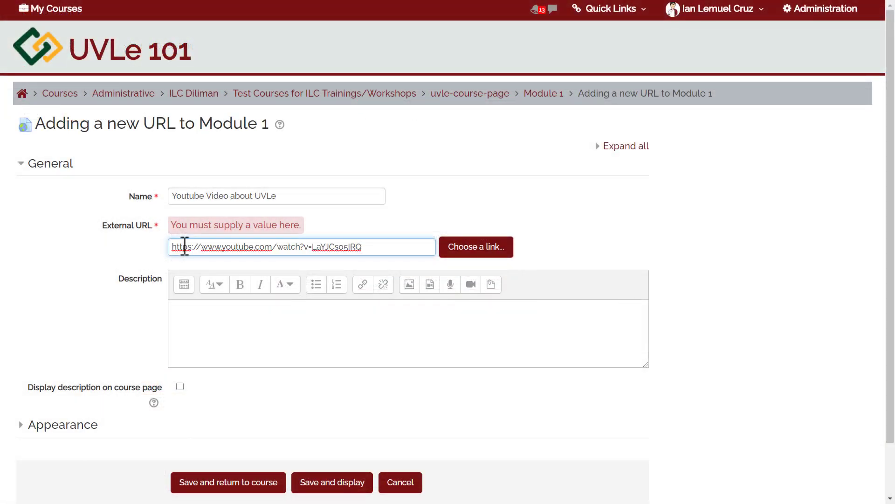
Enter "a guide on how to access UVLe" as the description of the URL resource
left_click(238, 317)
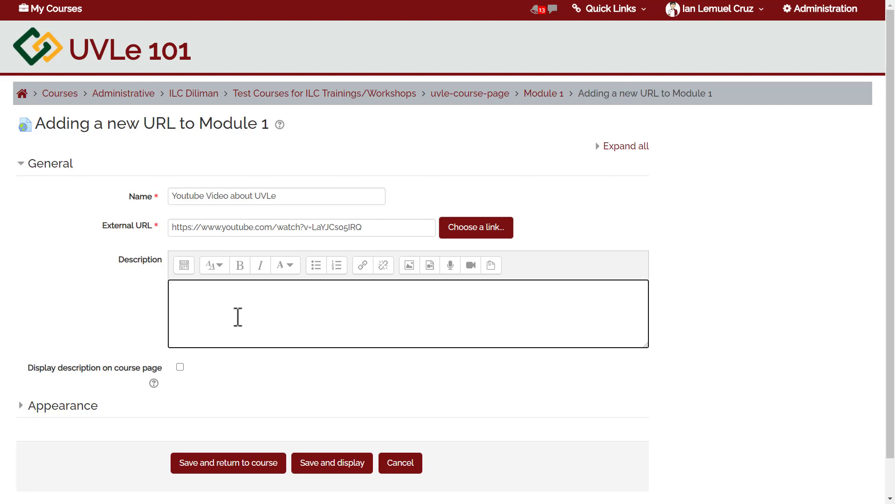
type("a guide on how to access uvle")
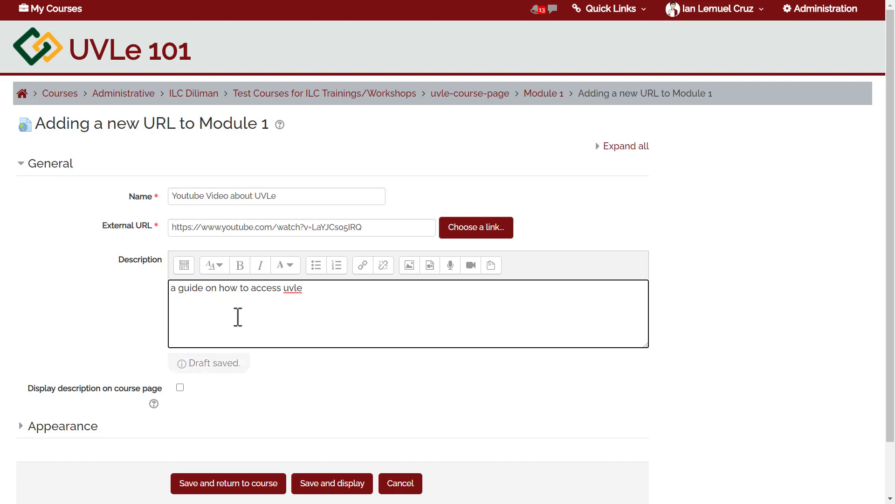
key("BackSpace")
key("BackSpace")
key("BackSpace")
key("BackSpace")
type("UVLe")
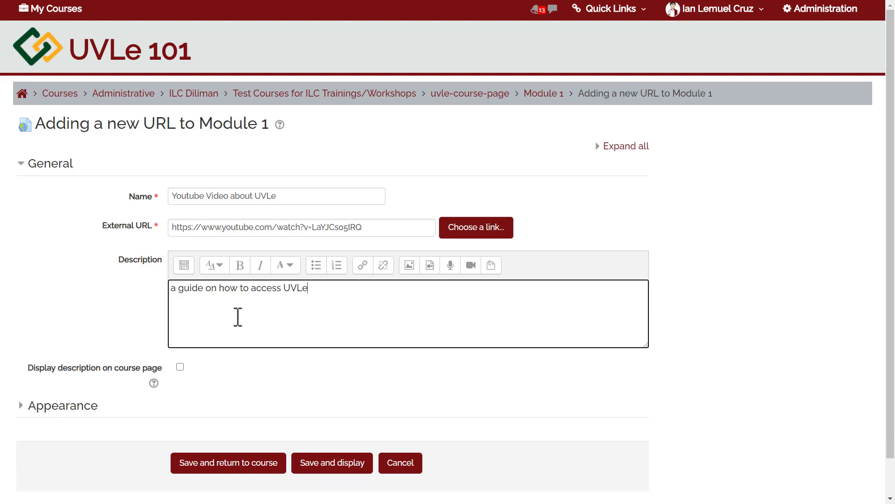
Expand the Appearance settings of the URL resource and read the help for the Display option
scroll(232, 444, "down", 1)
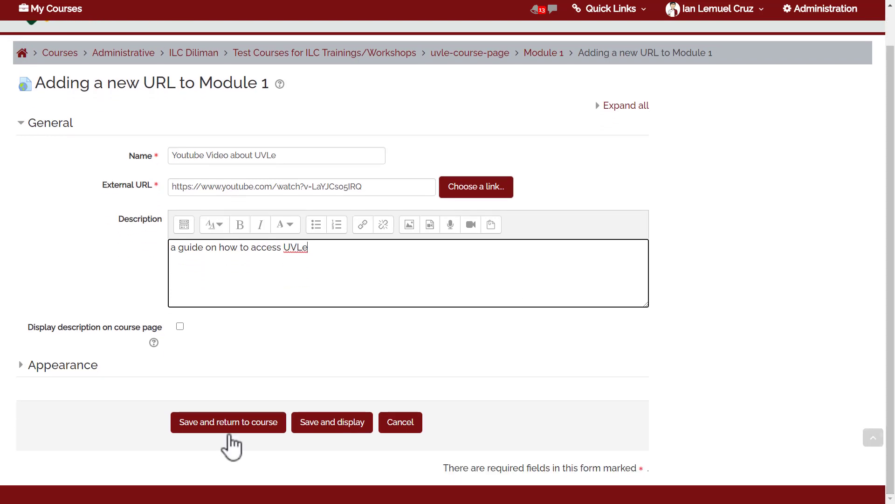
left_click(74, 368)
scroll(615, 469, "down", 3)
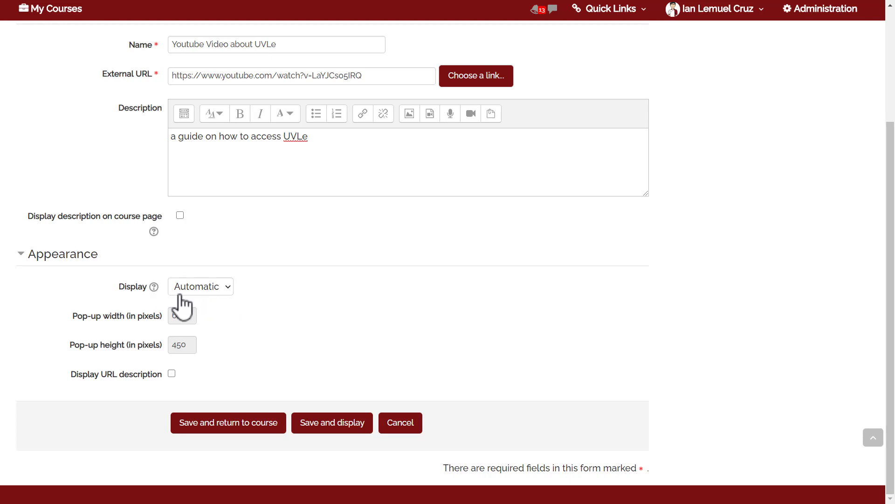
left_click(154, 287)
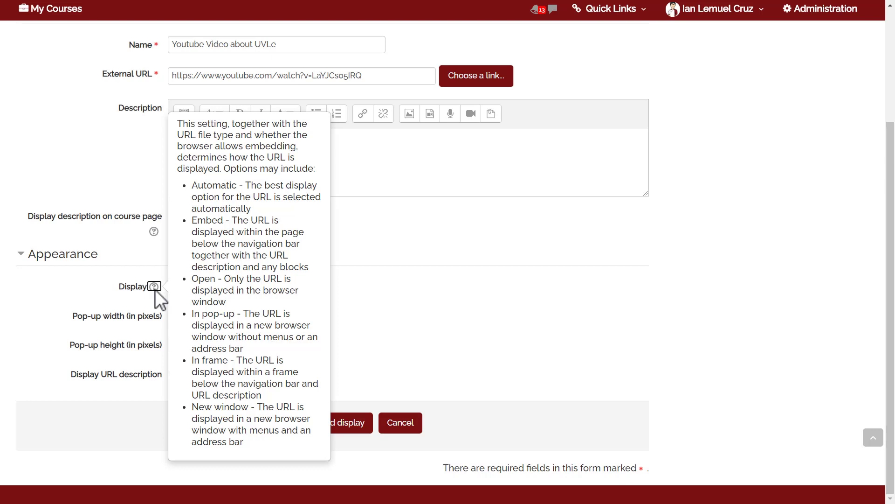
left_click(83, 284)
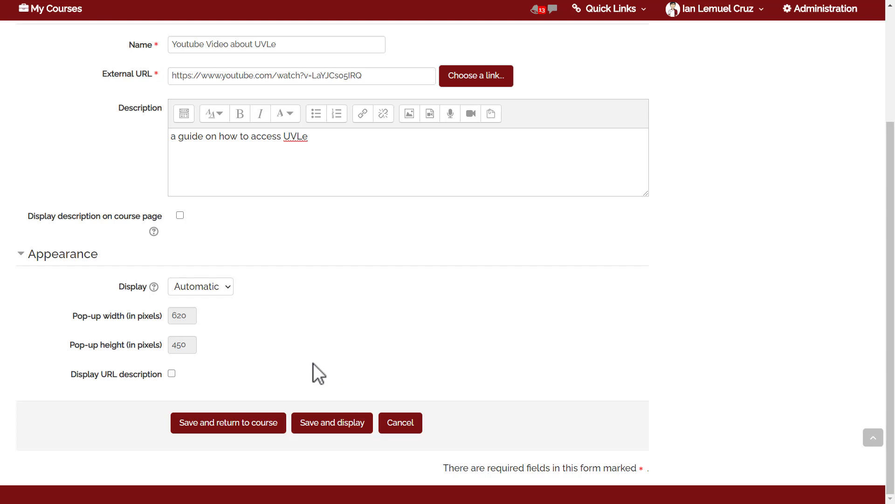
Save the URL resource and return to the course, then turn editing off to view it in Module 1
left_click(248, 416)
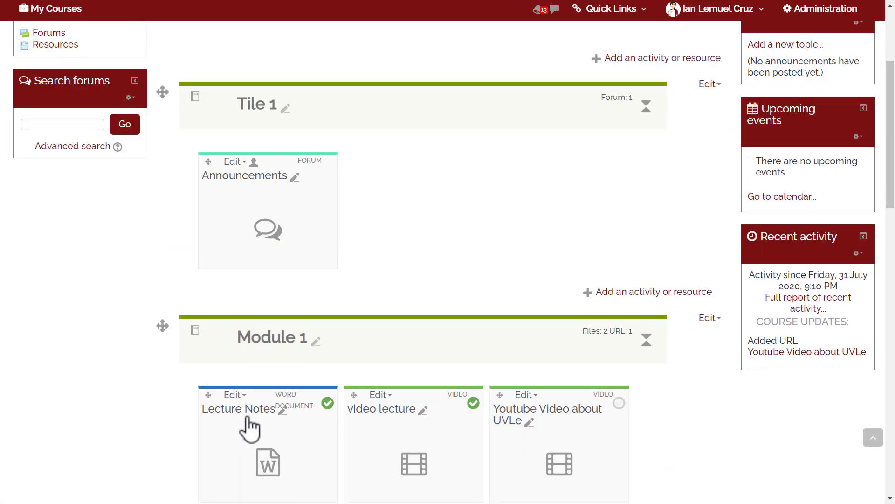
left_click_drag(891, 180, 889, 106)
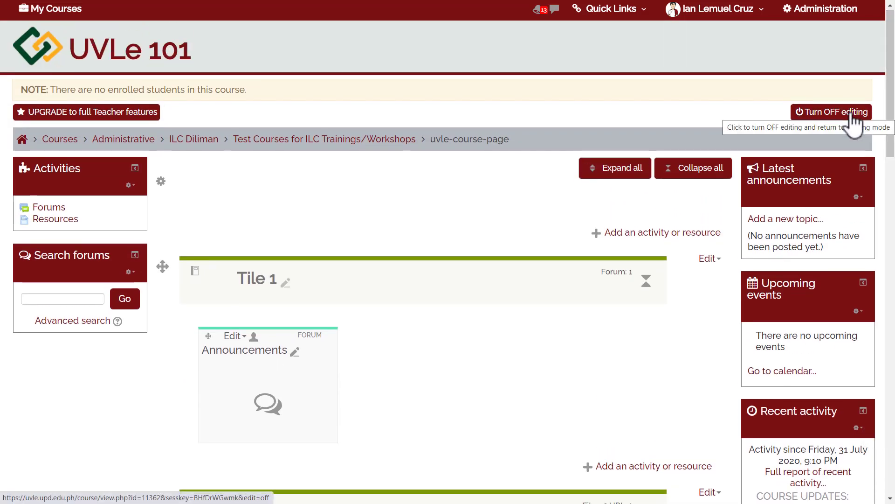
left_click(852, 116)
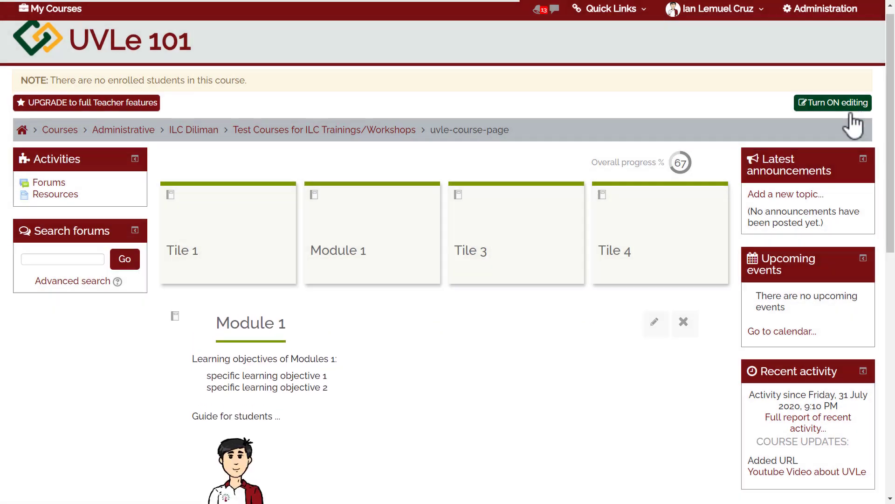
left_click_drag(893, 137, 893, 211)
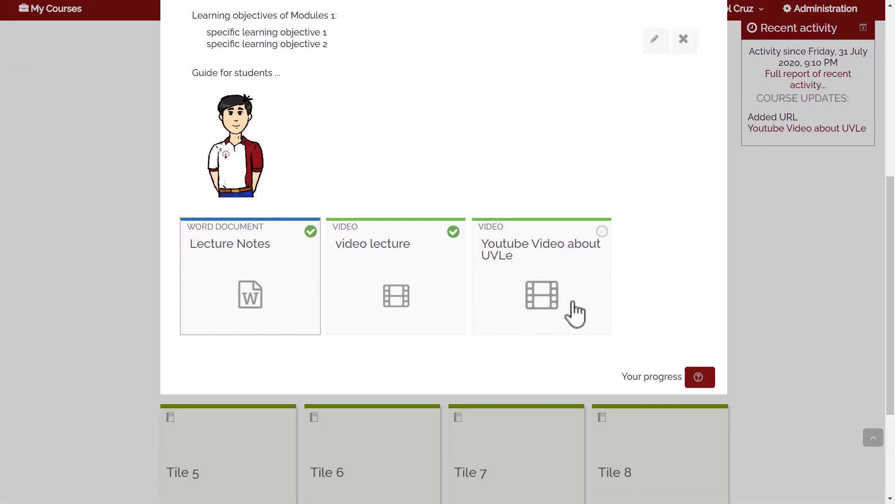